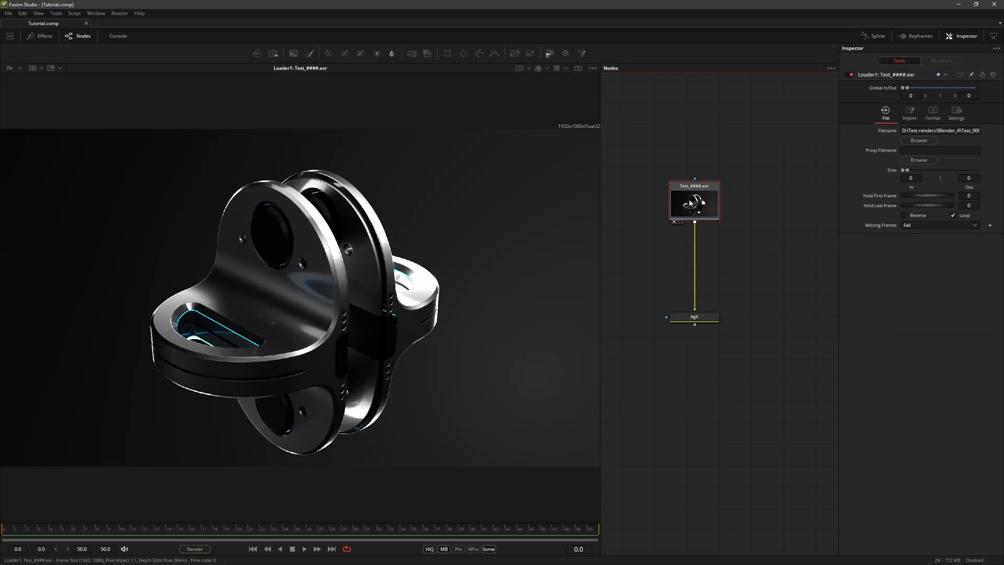
Step: Show the output of the AgX node in the viewer and inspect the background gradient up close
{"action": "mouse_move", "coordinate": [878, 124]}
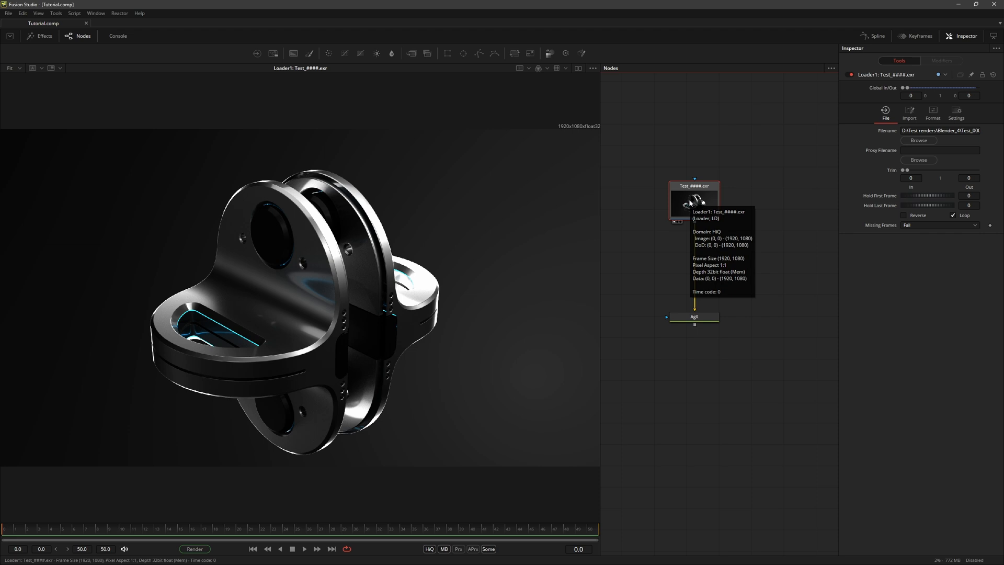
{"action": "left_click", "coordinate": [697, 317]}
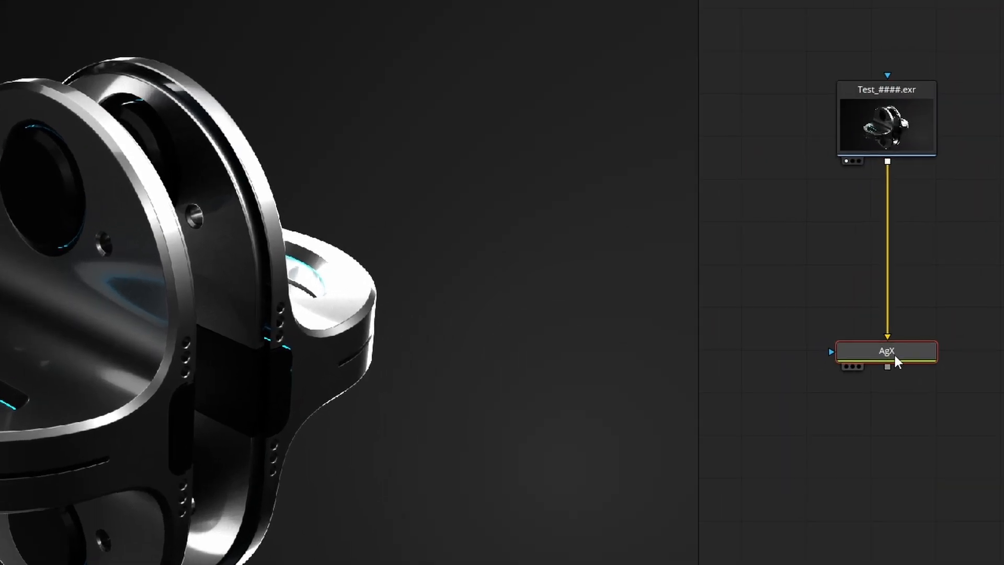
{"action": "left_click_drag", "start_coordinate": [890, 351], "coordinate": [208, 232]}
{"action": "scroll", "coordinate": [546, 254], "scroll_direction": "up", "scroll_amount": 3}
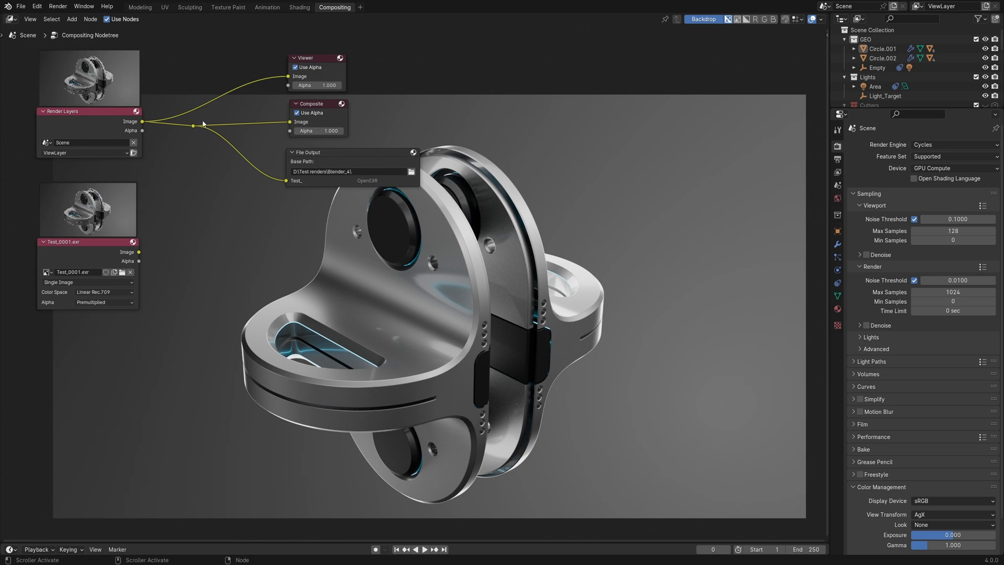
Step: Switch to Blender and examine the Render Layers and Test_0001.exr image nodes in the compositor
{"action": "left_click", "coordinate": [96, 112]}
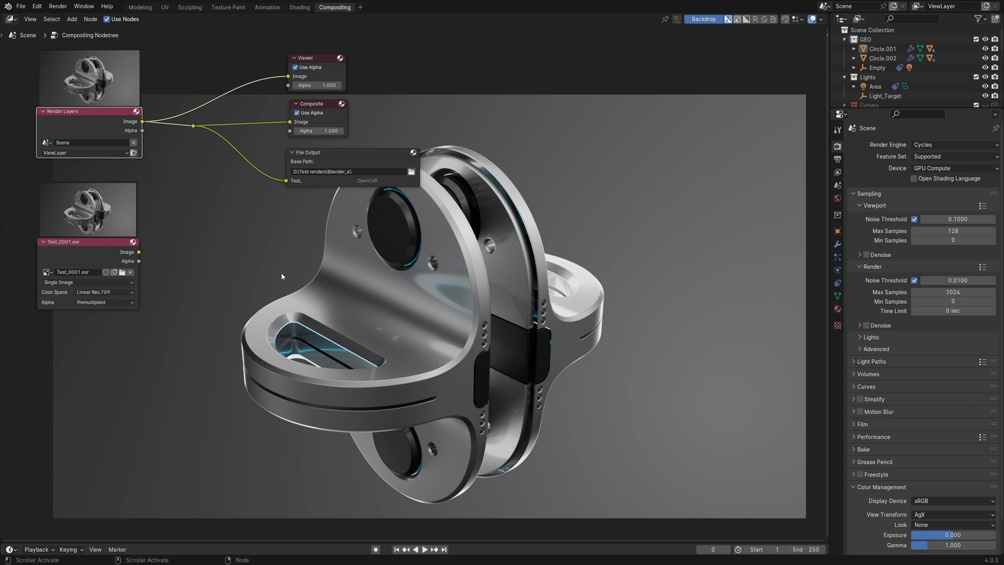
{"action": "left_click", "coordinate": [89, 242]}
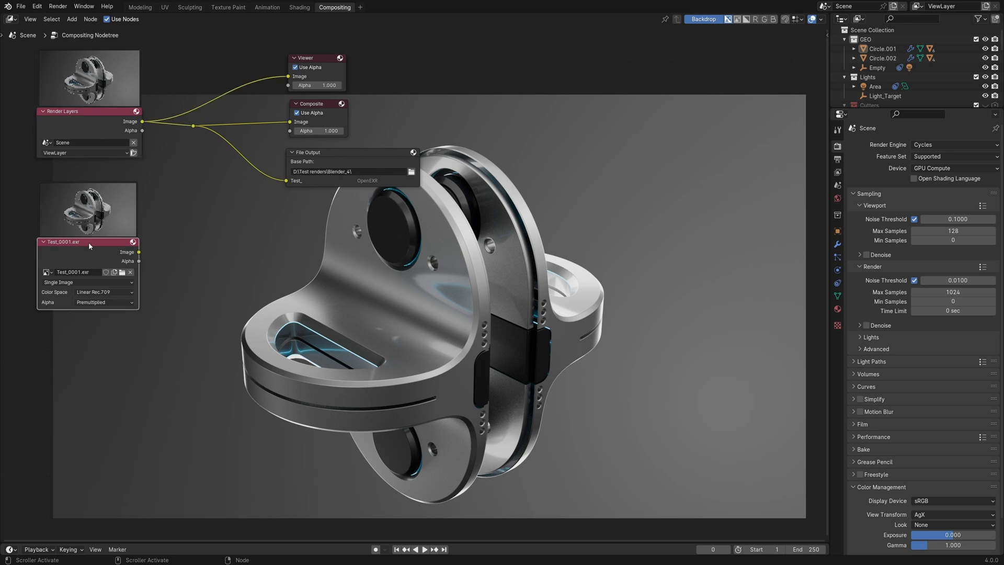
{"action": "left_click", "coordinate": [84, 243], "text": "ctrl+shift"}
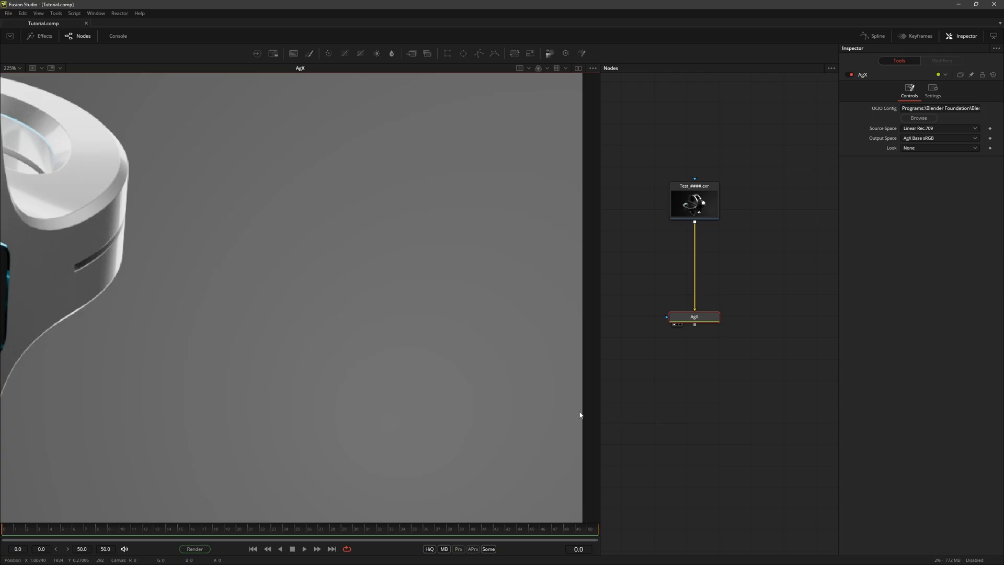
Step: Switch to Fusion Studio and compare the Test_####.exr loader's output with the AgX node's output, fitted to the viewer
{"action": "scroll", "coordinate": [386, 352], "scroll_direction": "down", "scroll_amount": 3}
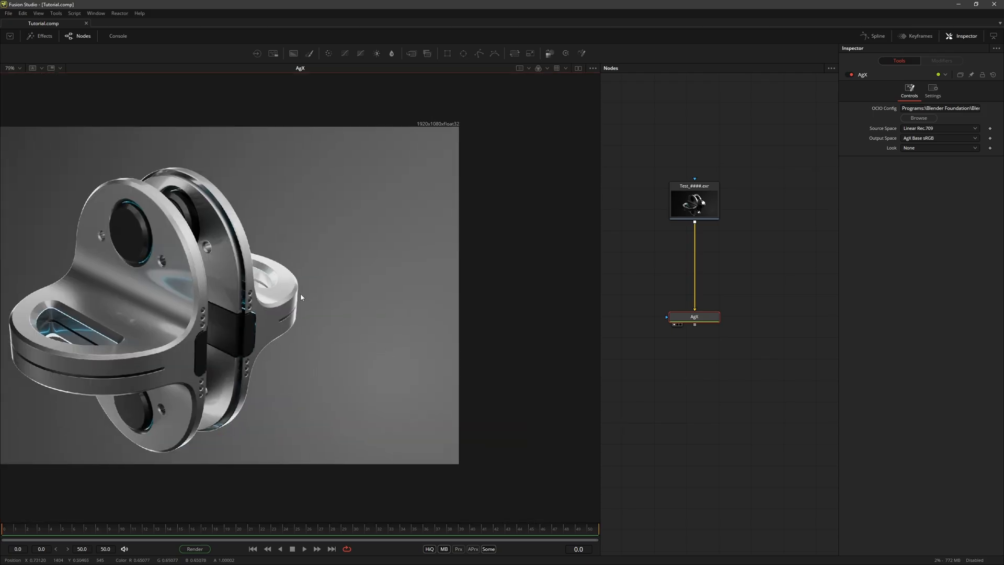
{"action": "left_click", "coordinate": [20, 69]}
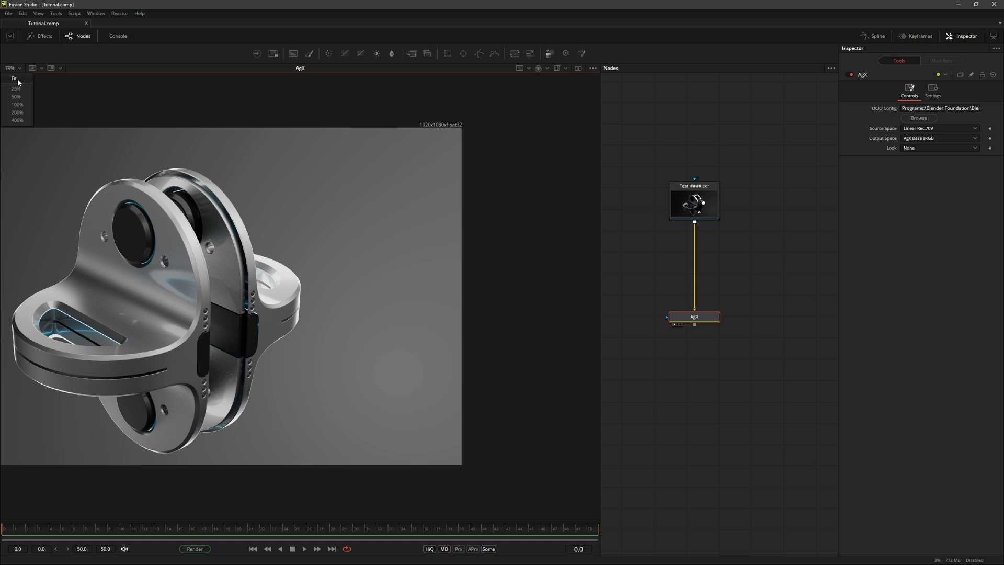
{"action": "left_click", "coordinate": [15, 77]}
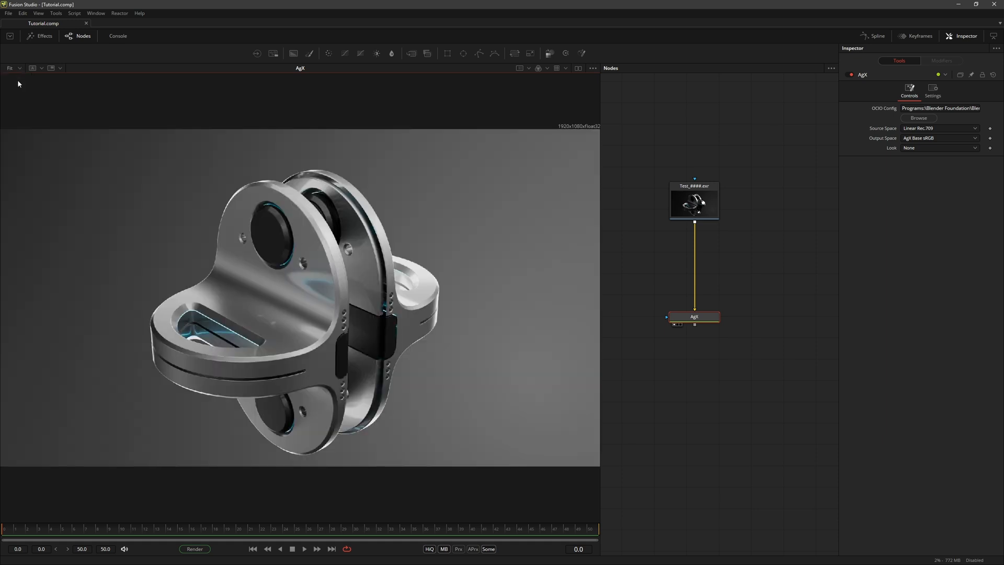
{"action": "left_click", "coordinate": [699, 205]}
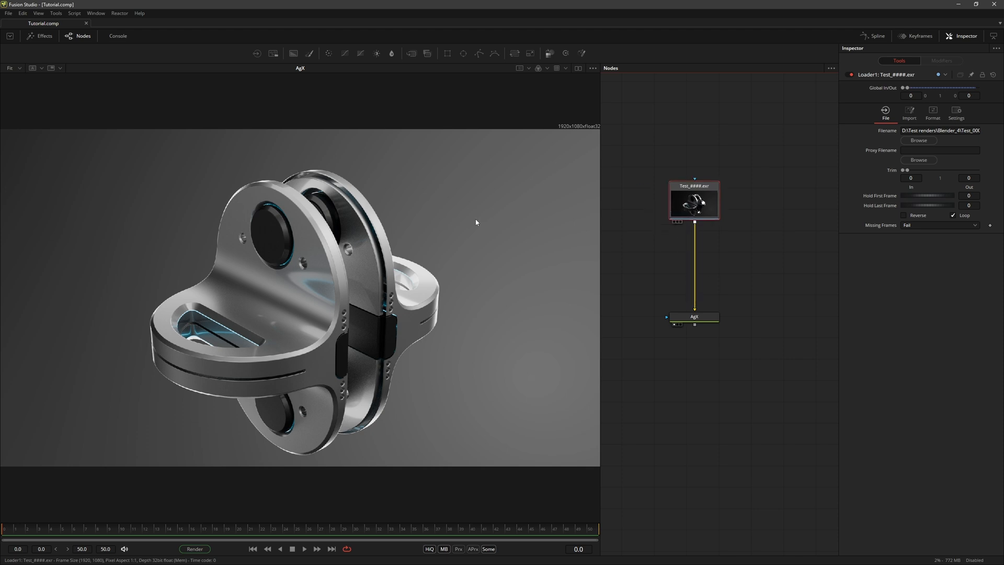
{"action": "key", "text": "1"}
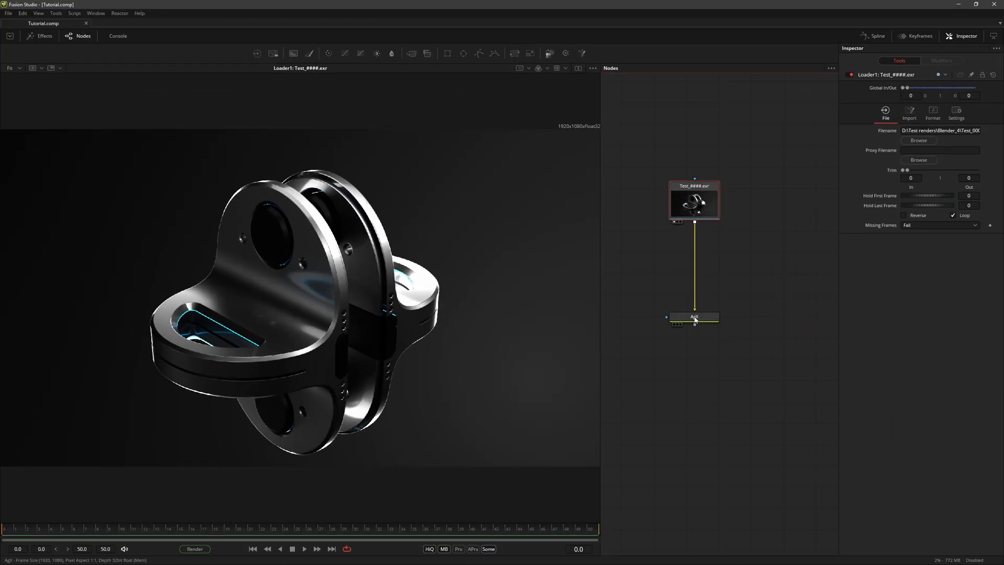
{"action": "left_click_drag", "start_coordinate": [694, 317], "coordinate": [510, 280]}
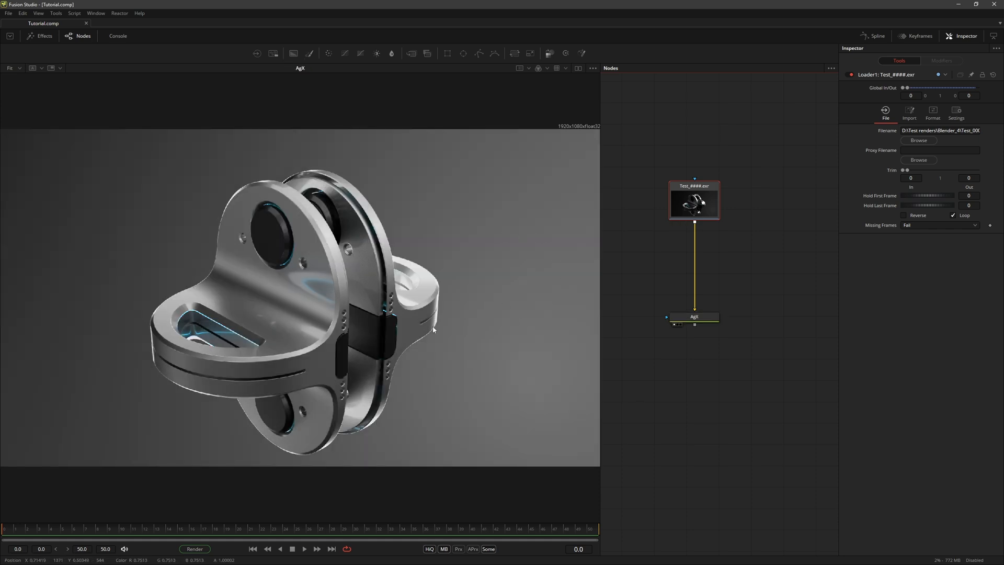
Step: Bypass the AgX node, check the image with the viewer LUT on and off, and re-enable the node
{"action": "left_click", "coordinate": [704, 317]}
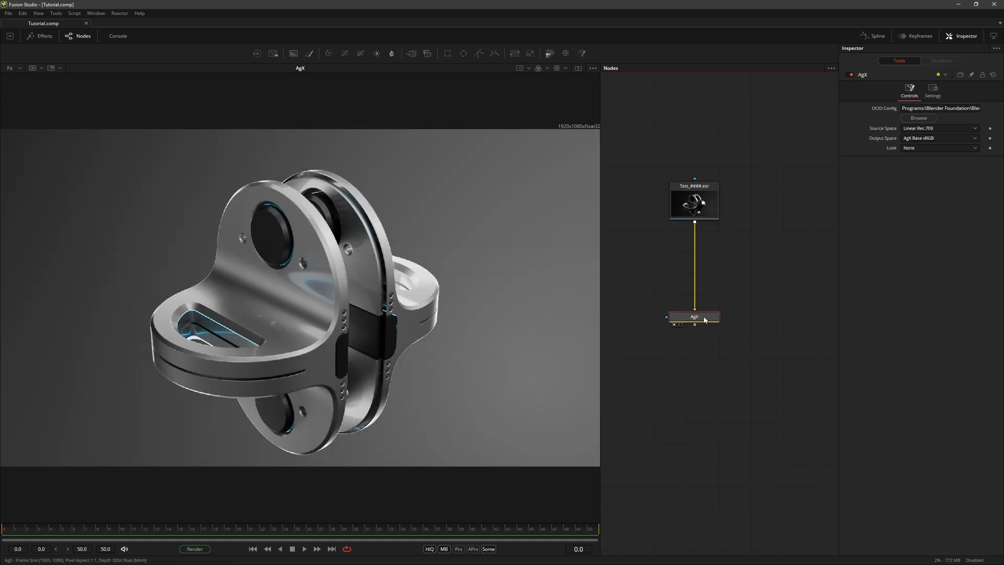
{"action": "left_click", "coordinate": [851, 74]}
{"action": "left_click", "coordinate": [557, 69]}
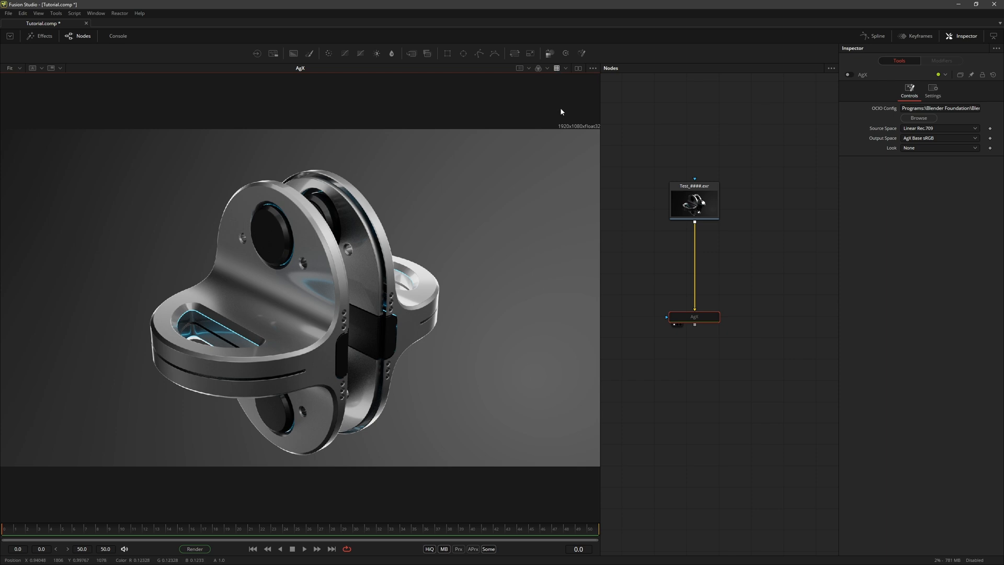
{"action": "left_click", "coordinate": [557, 69]}
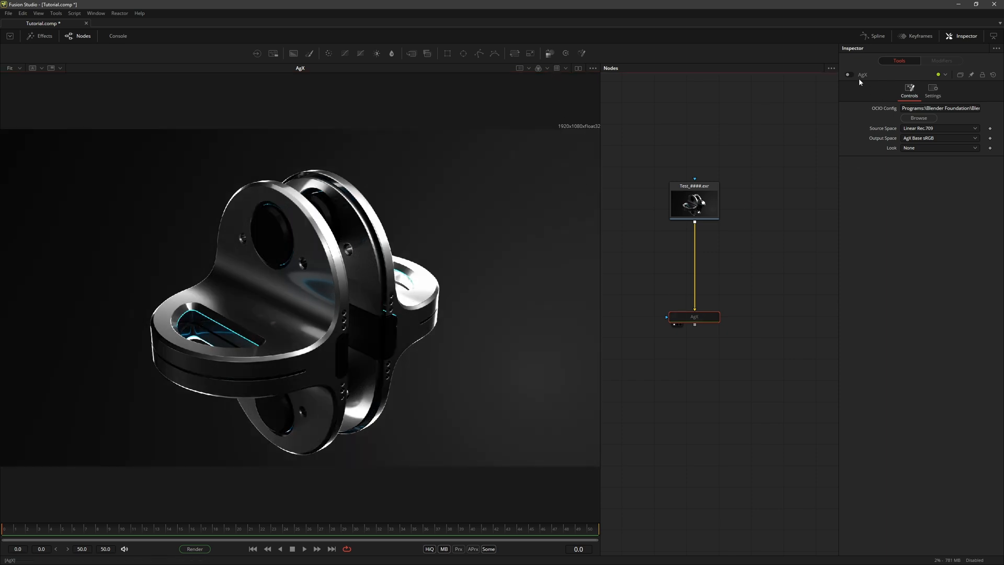
{"action": "left_click", "coordinate": [849, 75]}
Step: Add a Change Depth node after the AgX node and place it below AgX in the node graph
{"action": "left_click", "coordinate": [700, 320]}
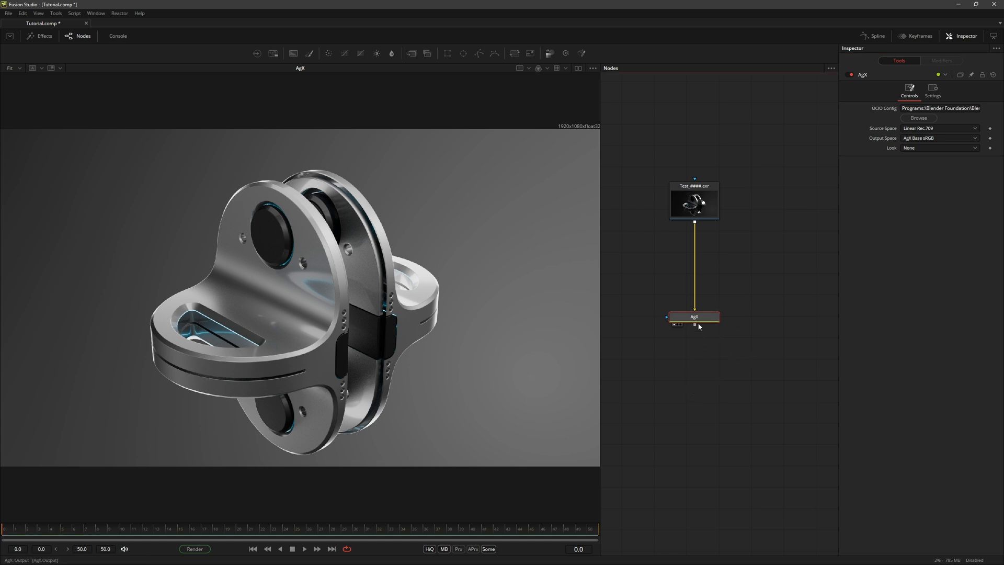
{"action": "key", "text": "shift+space"}
{"action": "type", "text": "ch"}
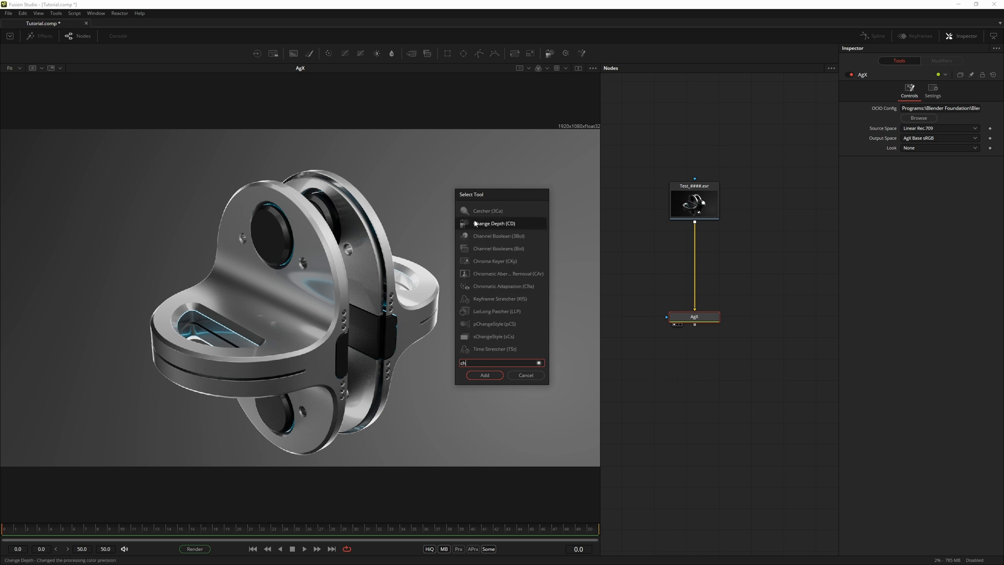
{"action": "left_click", "coordinate": [485, 375]}
{"action": "left_click_drag", "start_coordinate": [703, 339], "coordinate": [702, 396]}
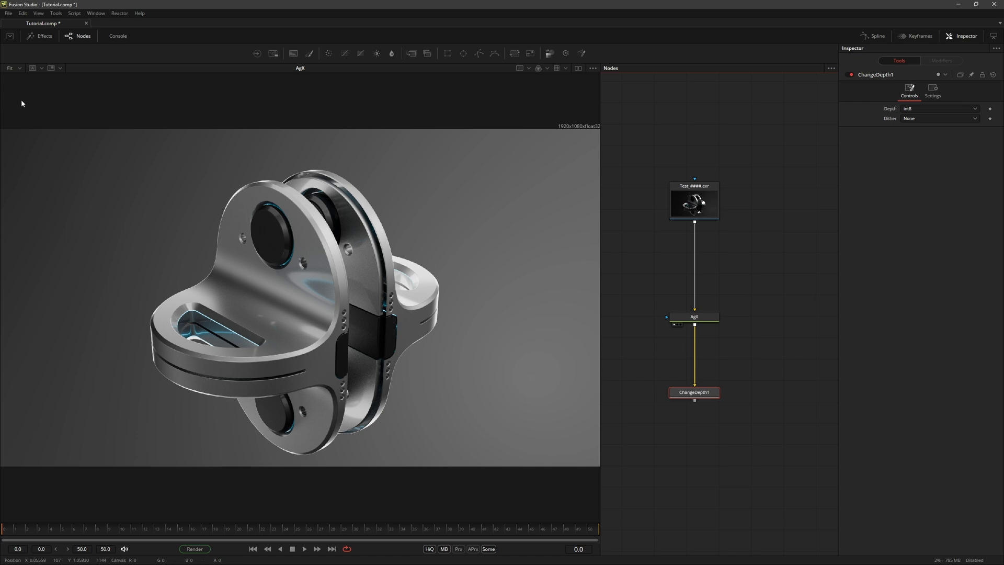
Step: Set up an A/B wipe comparison in the viewer with AgX in buffer A and ChangeDepth1 in buffer B
{"action": "left_click", "coordinate": [34, 70]}
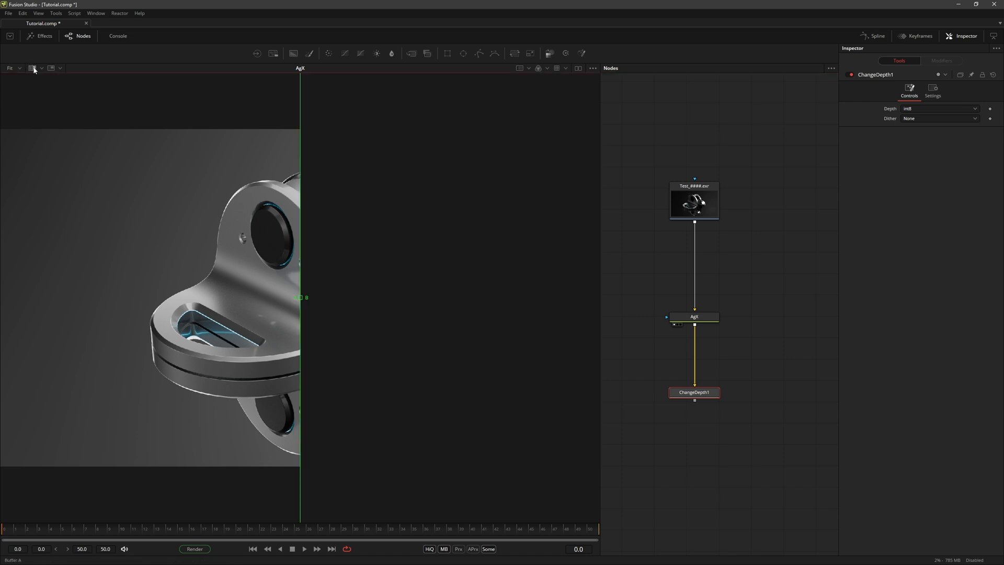
{"action": "left_click_drag", "start_coordinate": [699, 318], "coordinate": [284, 264]}
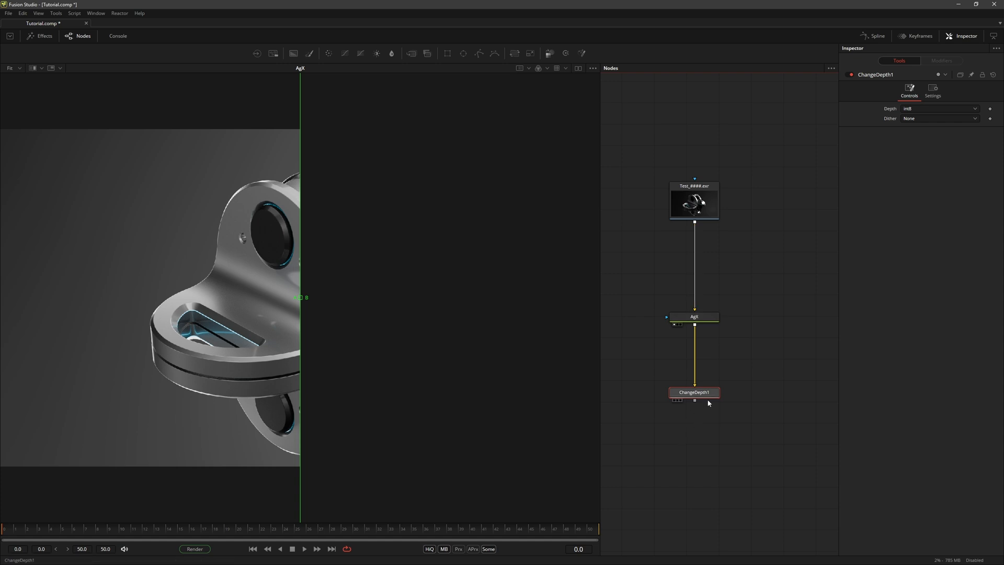
{"action": "left_click_drag", "start_coordinate": [705, 395], "coordinate": [654, 368]}
{"action": "left_click_drag", "start_coordinate": [593, 348], "coordinate": [436, 317]}
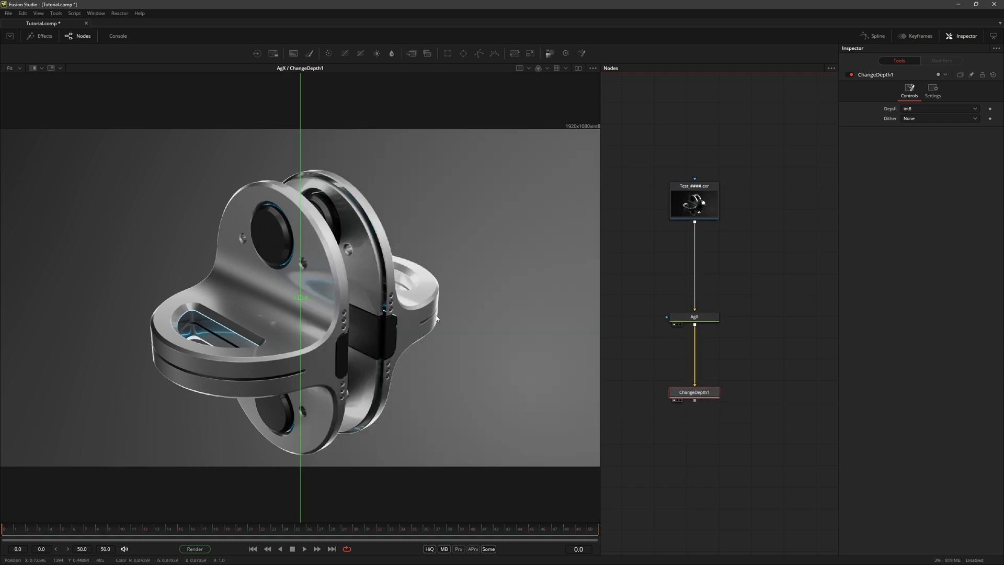
Step: Move and tilt the wipe divider diagonally across the grey background beside the model
{"action": "left_click_drag", "start_coordinate": [301, 297], "coordinate": [482, 353]}
{"action": "left_click_drag", "start_coordinate": [482, 282], "coordinate": [522, 331]}
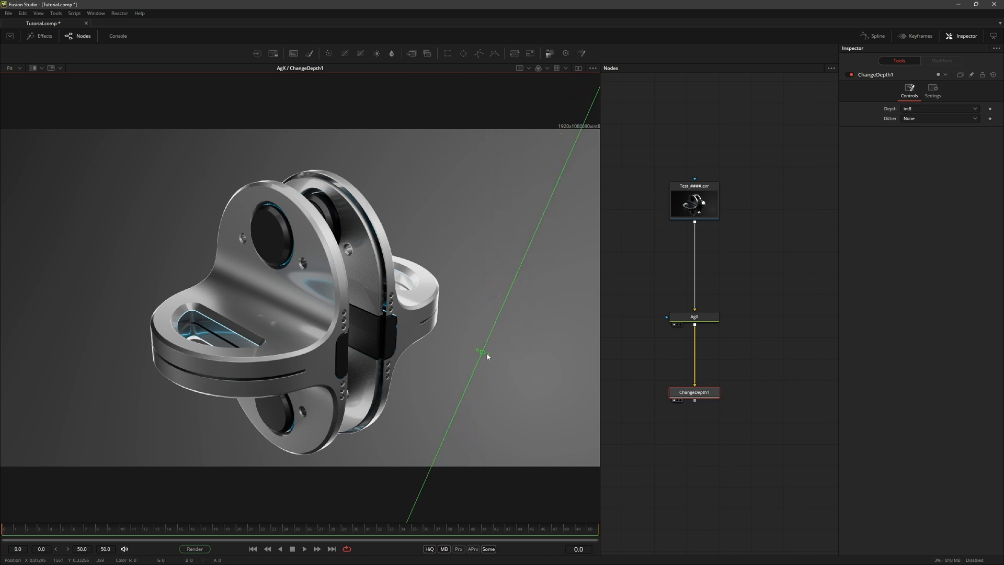
{"action": "scroll", "coordinate": [507, 355], "scroll_direction": "up", "scroll_amount": 5}
{"action": "mouse_move", "coordinate": [449, 322]}
{"action": "left_mouse_down"}
{"action": "mouse_move", "coordinate": [507, 370]}
{"action": "mouse_move", "coordinate": [399, 296]}
{"action": "mouse_move", "coordinate": [434, 328]}
{"action": "left_mouse_up"}
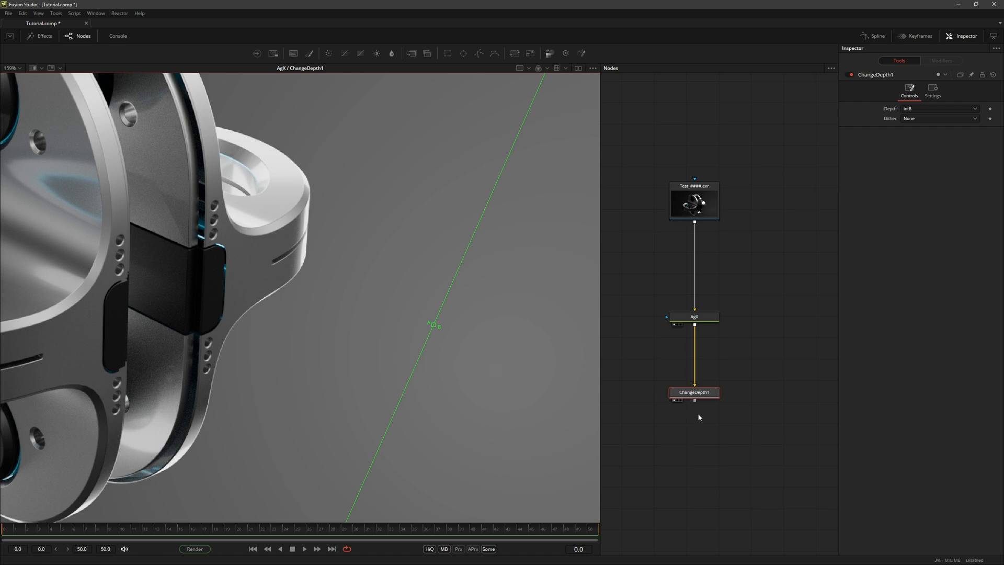
Step: Set ChangeDepth1 to int8 depth with Error Diffusion dithering and shift the wipe divider to compare the background gradient
{"action": "left_click", "coordinate": [705, 397]}
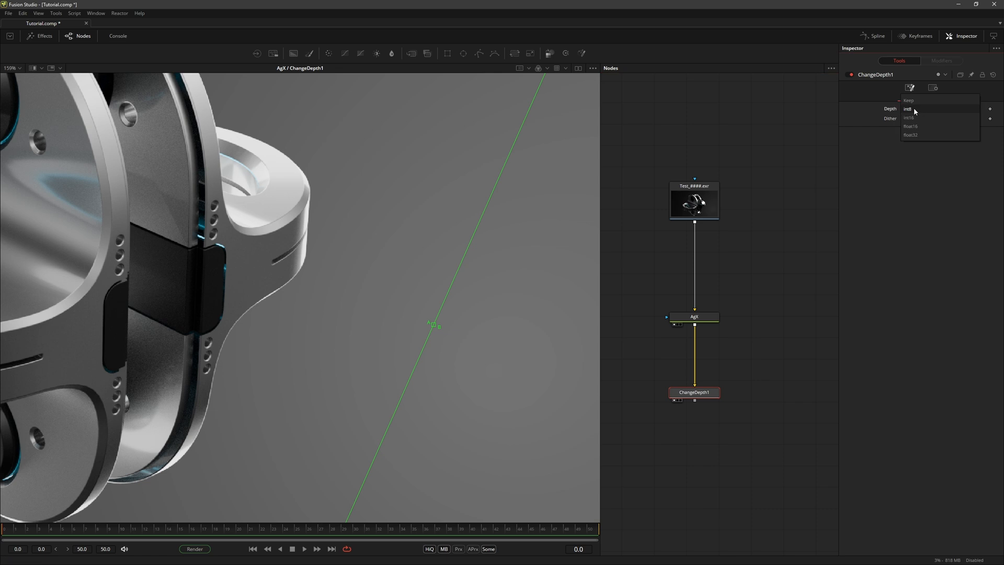
{"action": "left_click", "coordinate": [914, 108]}
{"action": "left_click", "coordinate": [859, 111]}
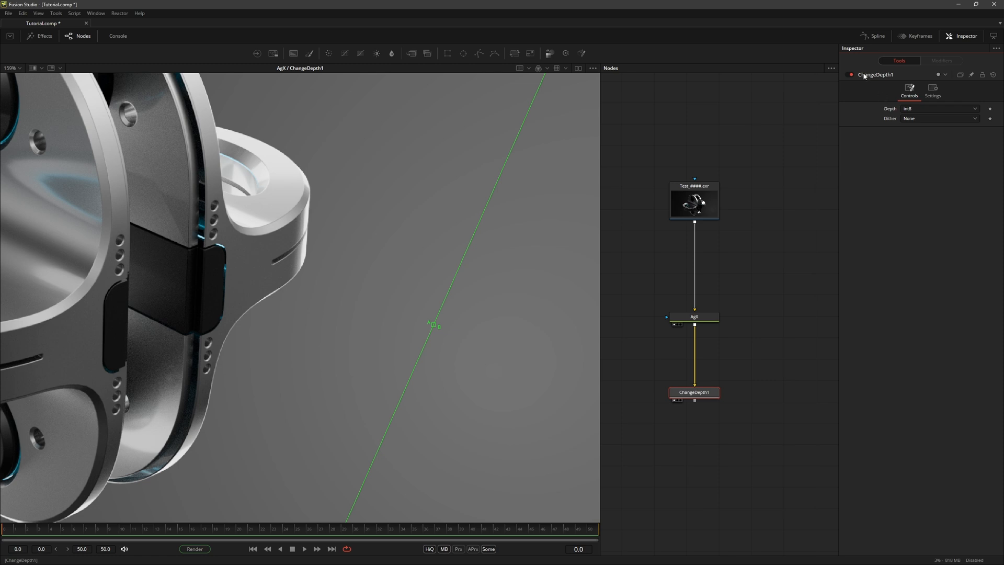
{"action": "left_click", "coordinate": [919, 118]}
{"action": "left_click", "coordinate": [929, 129]}
{"action": "left_click_drag", "start_coordinate": [436, 328], "coordinate": [437, 260]}
{"action": "scroll", "coordinate": [455, 325], "scroll_direction": "down", "scroll_amount": 1}
{"action": "scroll", "coordinate": [471, 342], "scroll_direction": "up", "scroll_amount": 1}
Step: Try Additive Noise dithering on ChangeDepth1 and inspect the noise pattern along the wipe divider
{"action": "left_click", "coordinate": [918, 119]}
{"action": "left_click", "coordinate": [919, 128]}
{"action": "scroll", "coordinate": [423, 385], "scroll_direction": "up", "scroll_amount": 10}
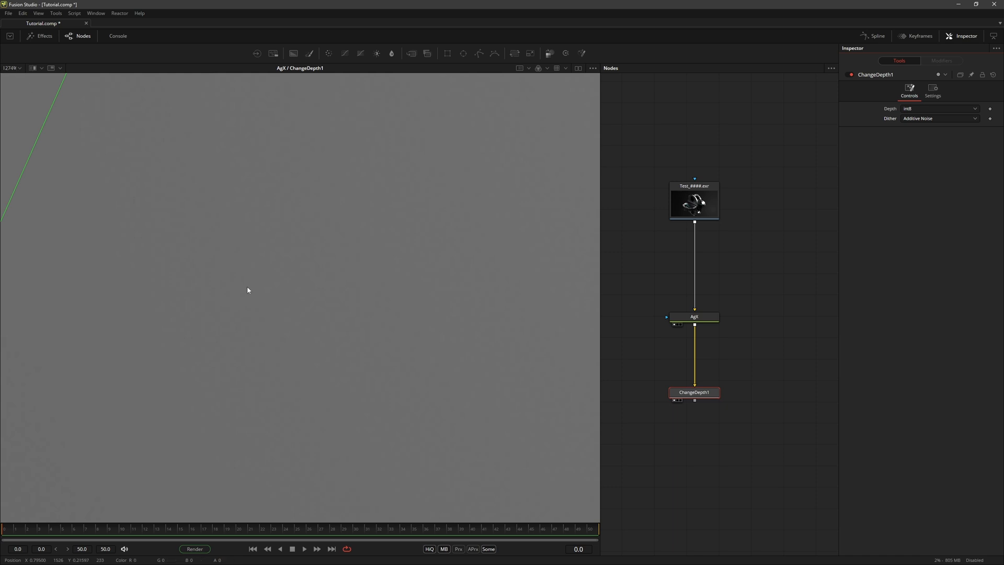
{"action": "left_click_drag", "start_coordinate": [263, 219], "coordinate": [318, 327]}
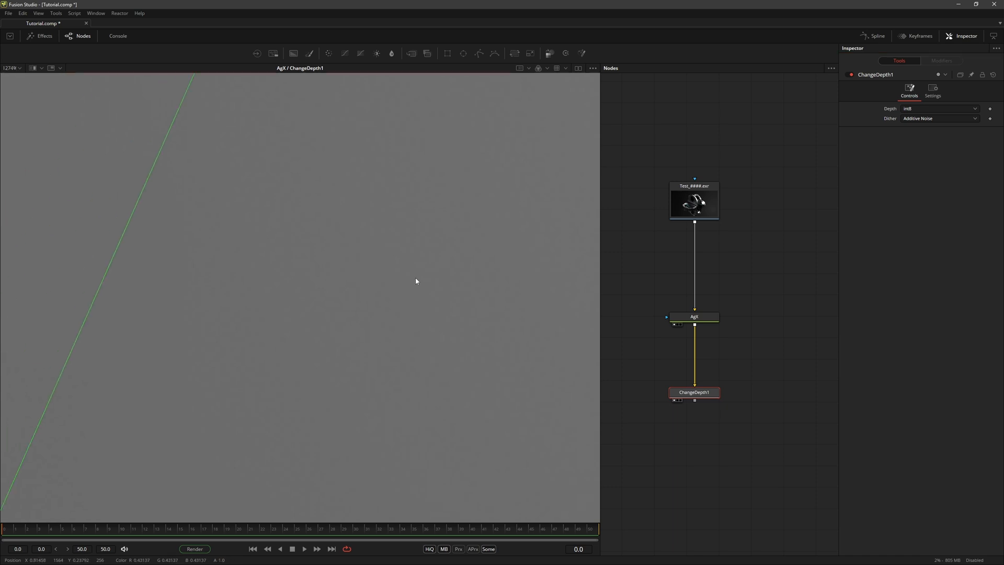
{"action": "scroll", "coordinate": [395, 298], "scroll_direction": "down", "scroll_amount": 2}
Step: Switch ChangeDepth1's dithering back to Error Diffusion and place the wipe divider between the model and the background
{"action": "left_click", "coordinate": [920, 119]}
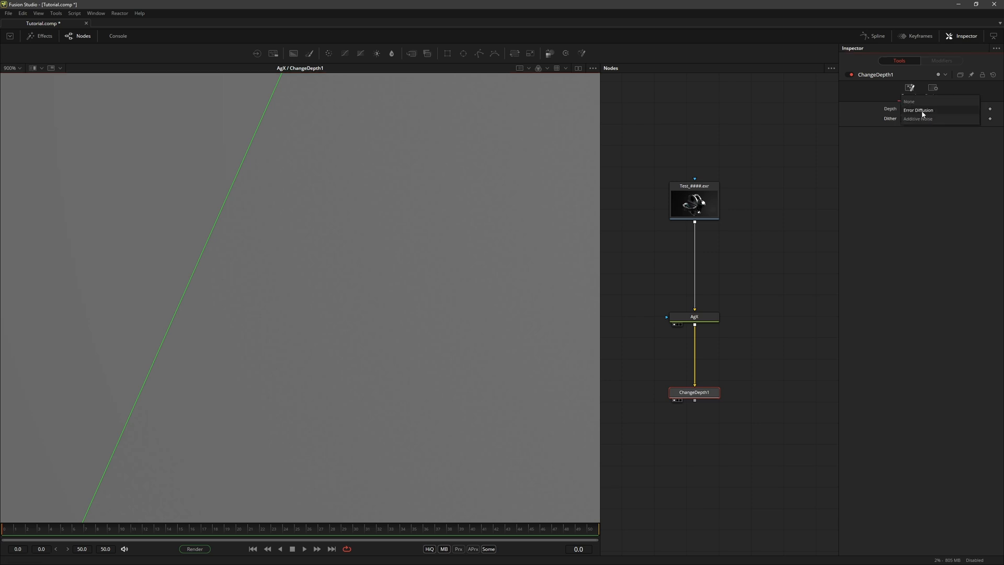
{"action": "left_click", "coordinate": [922, 114]}
{"action": "scroll", "coordinate": [296, 221], "scroll_direction": "down", "scroll_amount": 5}
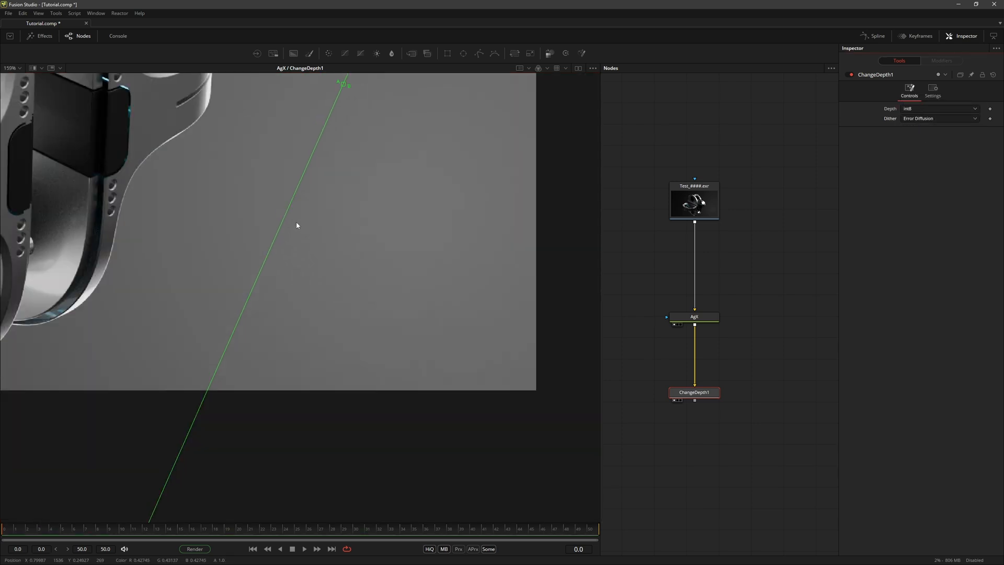
{"action": "left_click_drag", "start_coordinate": [403, 283], "coordinate": [406, 297]}
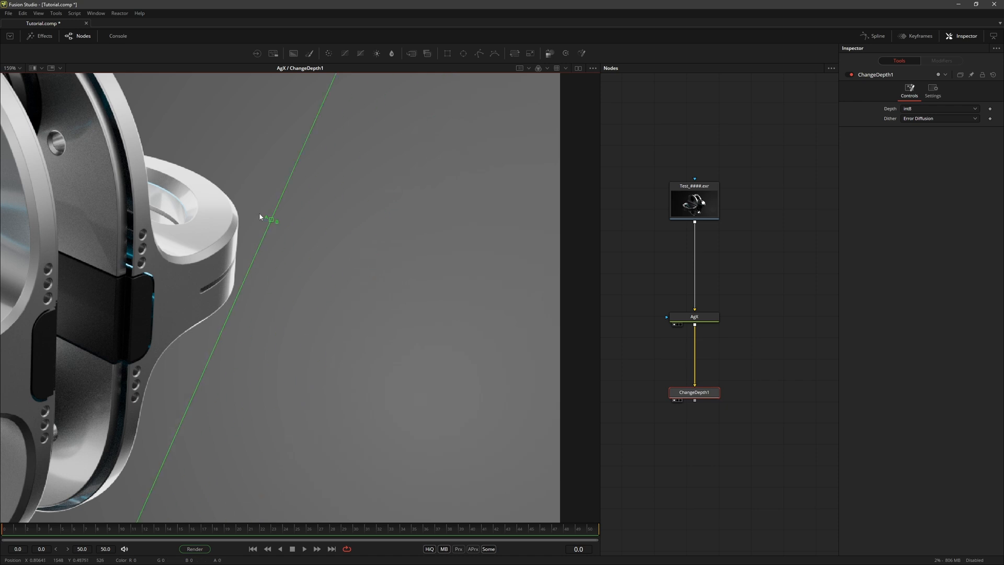
{"action": "scroll", "coordinate": [369, 294], "scroll_direction": "down", "scroll_amount": 2}
{"action": "left_click_drag", "start_coordinate": [401, 302], "coordinate": [426, 296]}
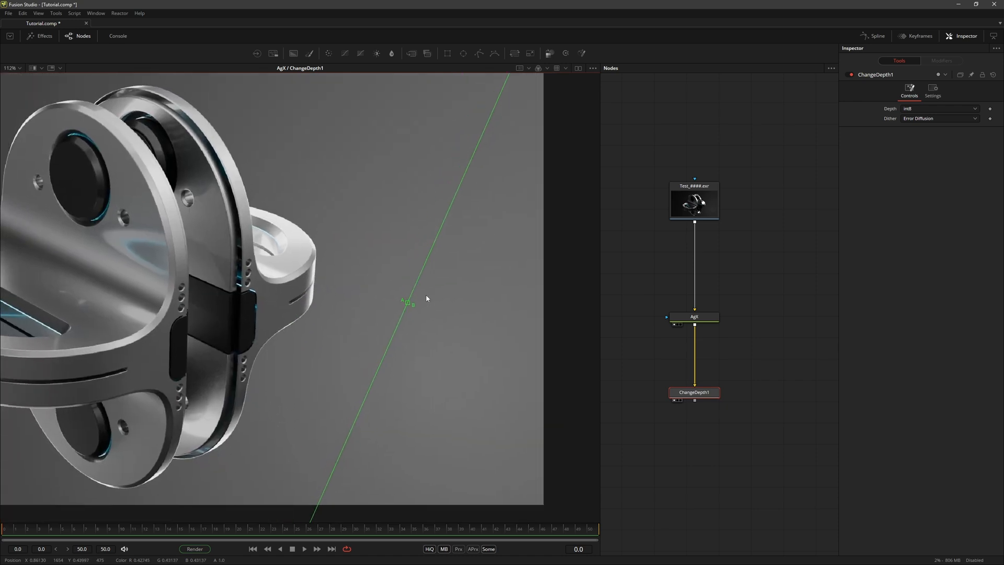
Step: Bypass the AgX node and turn on the viewer LUT for the ChangeDepth1 side of the wipe
{"action": "left_click", "coordinate": [715, 318]}
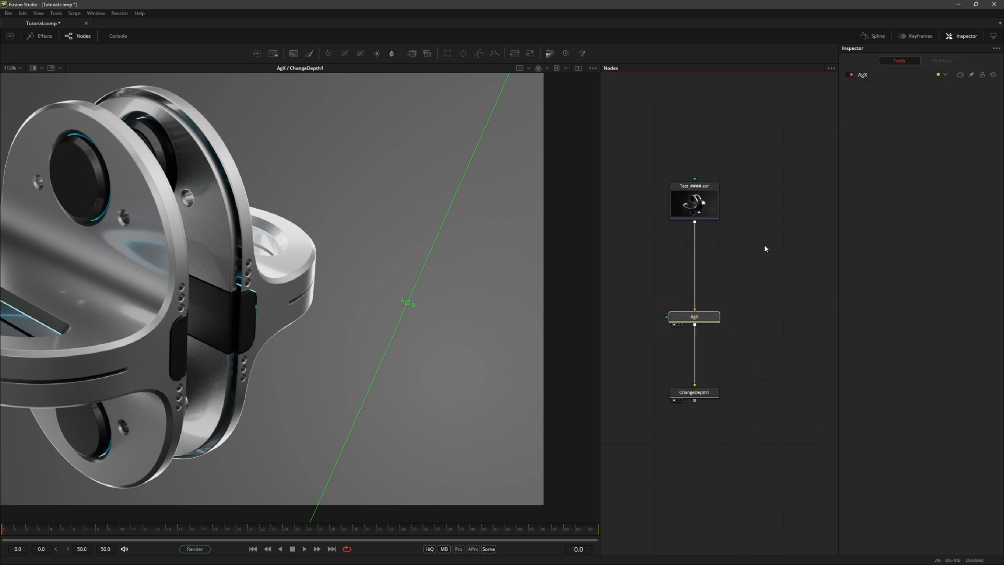
{"action": "left_click", "coordinate": [848, 74]}
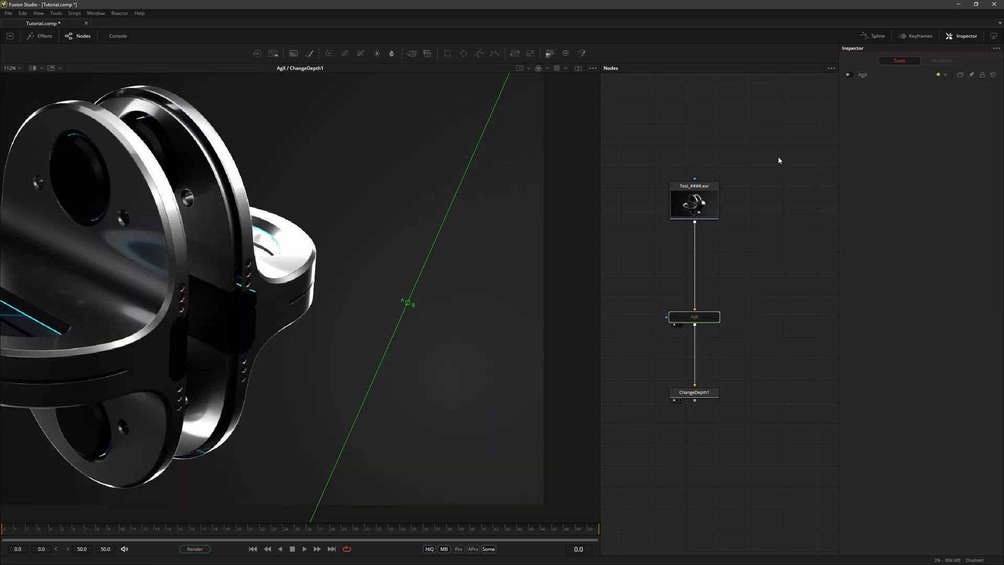
{"action": "mouse_move", "coordinate": [409, 303]}
{"action": "left_mouse_down"}
{"action": "mouse_move", "coordinate": [186, 216]}
{"action": "mouse_move", "coordinate": [295, 293]}
{"action": "mouse_move", "coordinate": [486, 375]}
{"action": "mouse_move", "coordinate": [379, 253]}
{"action": "mouse_move", "coordinate": [420, 291]}
{"action": "left_mouse_up"}
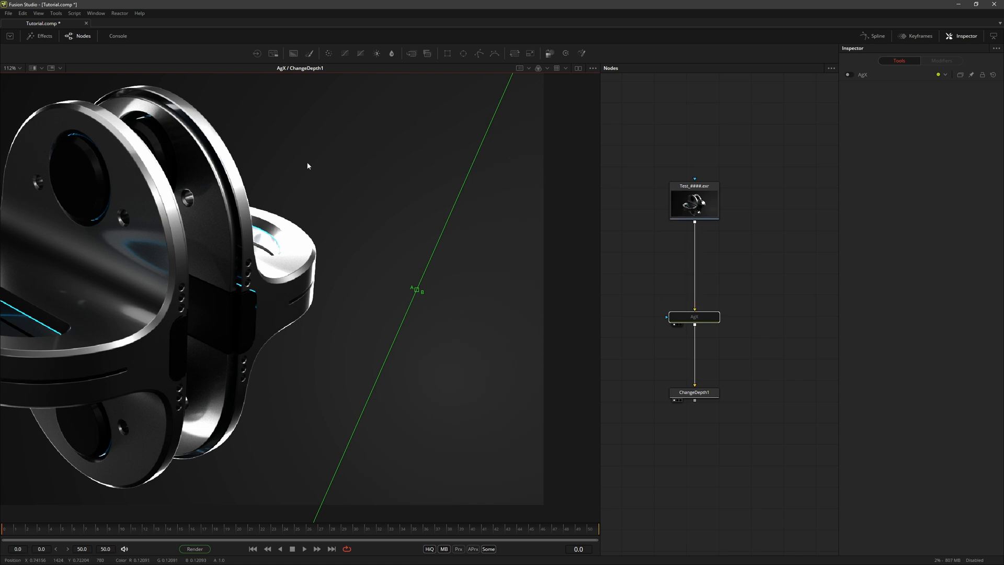
{"action": "left_click", "coordinate": [694, 393]}
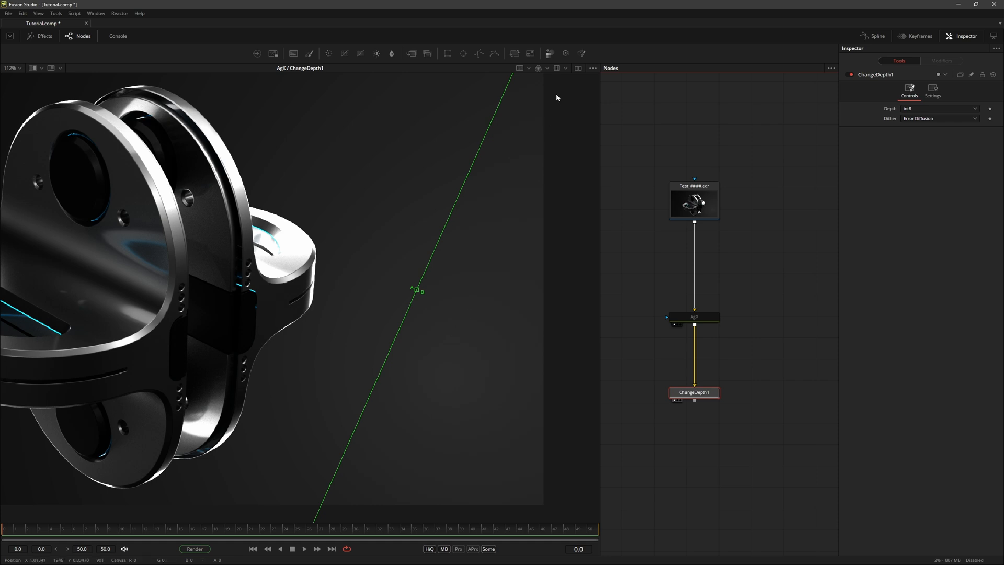
{"action": "left_click", "coordinate": [557, 69]}
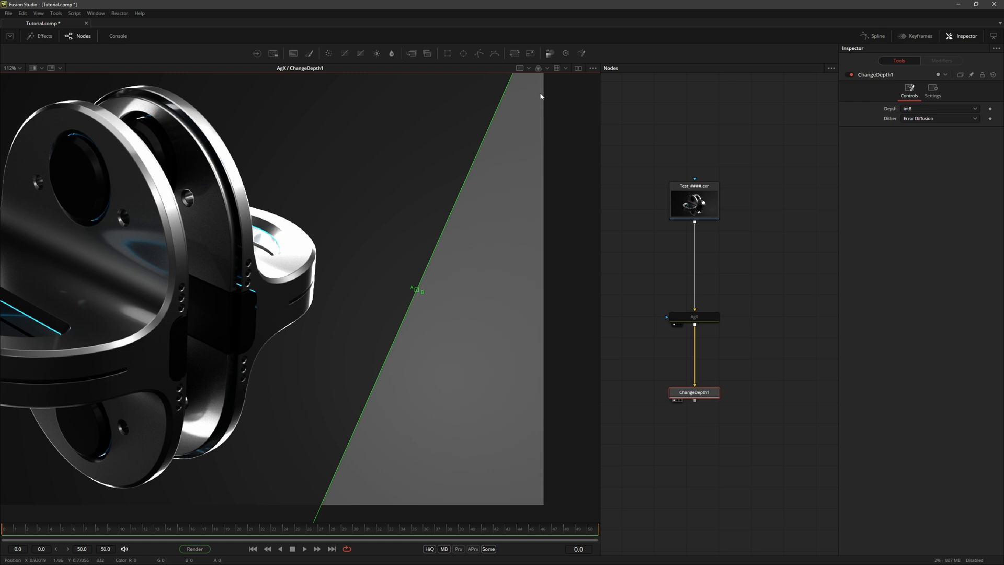
Step: Swap the viewer LUT to the AgX side of the wipe, turning it off for ChangeDepth1, and shift the divider slightly toward the model
{"action": "left_click", "coordinate": [557, 68]}
{"action": "mouse_move", "coordinate": [418, 292]}
{"action": "left_mouse_down"}
{"action": "mouse_move", "coordinate": [475, 329]}
{"action": "mouse_move", "coordinate": [177, 314]}
{"action": "mouse_move", "coordinate": [341, 262]}
{"action": "mouse_move", "coordinate": [422, 309]}
{"action": "mouse_move", "coordinate": [126, 196]}
{"action": "mouse_move", "coordinate": [279, 240]}
{"action": "mouse_move", "coordinate": [451, 337]}
{"action": "mouse_move", "coordinate": [429, 306]}
{"action": "mouse_move", "coordinate": [393, 285]}
{"action": "mouse_move", "coordinate": [410, 295]}
{"action": "left_mouse_up"}
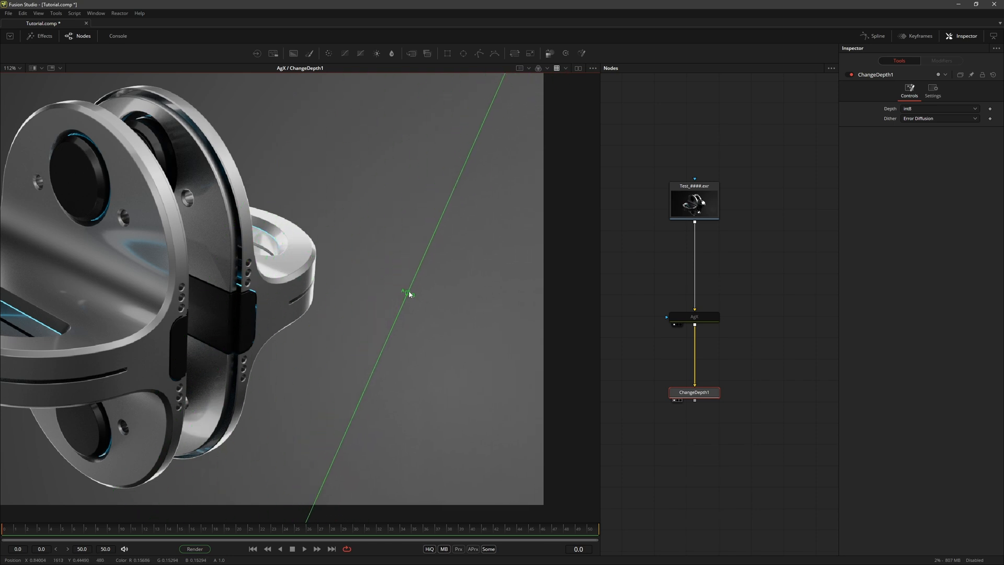
{"action": "left_click", "coordinate": [557, 69]}
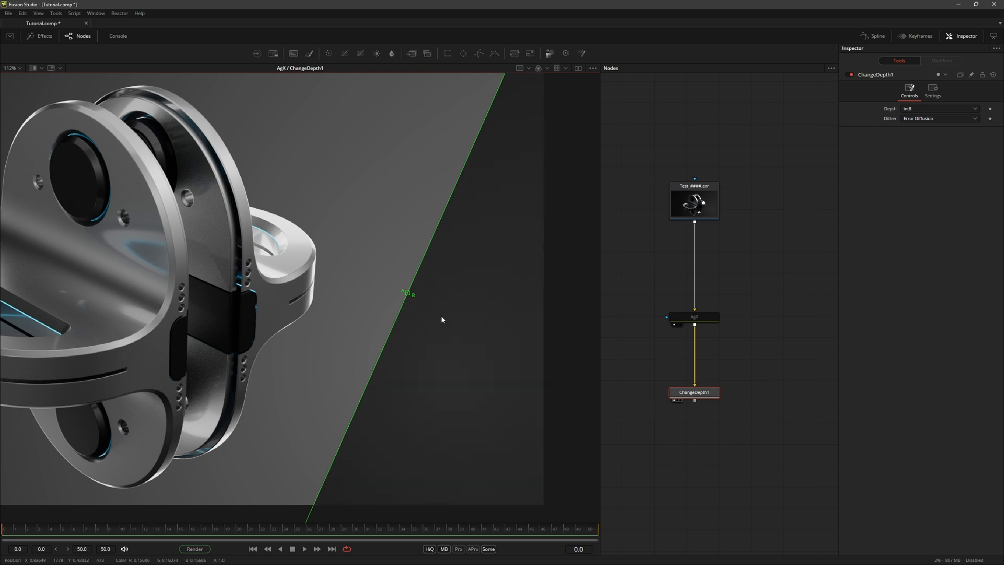
Step: Turn off the wipe comparison so only AgX is displayed, and re-enable the bypassed AgX node
{"action": "left_click", "coordinate": [32, 69]}
{"action": "left_click", "coordinate": [698, 318]}
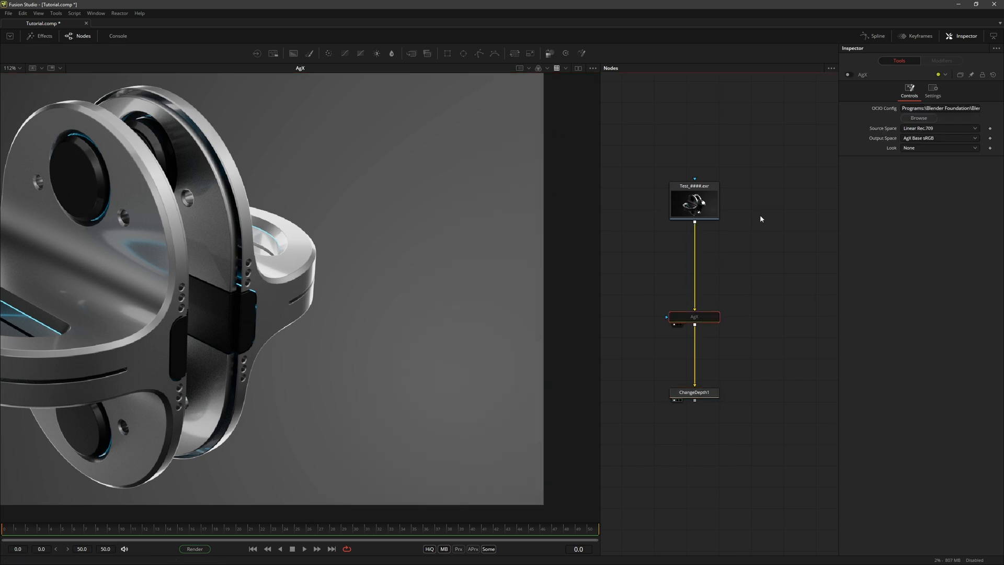
{"action": "left_click", "coordinate": [849, 75]}
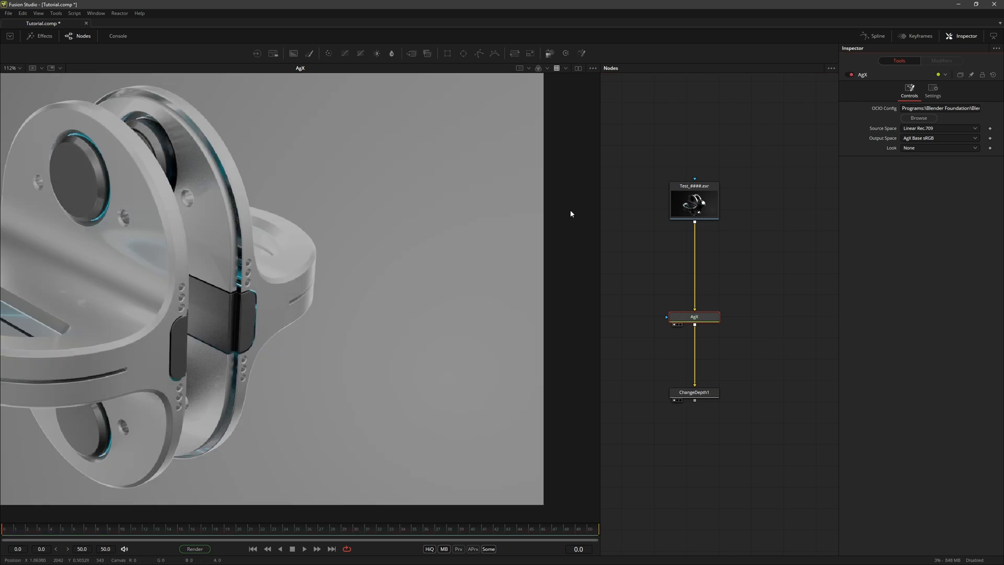
Step: Turn off the viewer LUT and load the ChangeDepth1 output into the viewer at 112% zoom
{"action": "scroll", "coordinate": [416, 327], "scroll_direction": "down", "scroll_amount": 3}
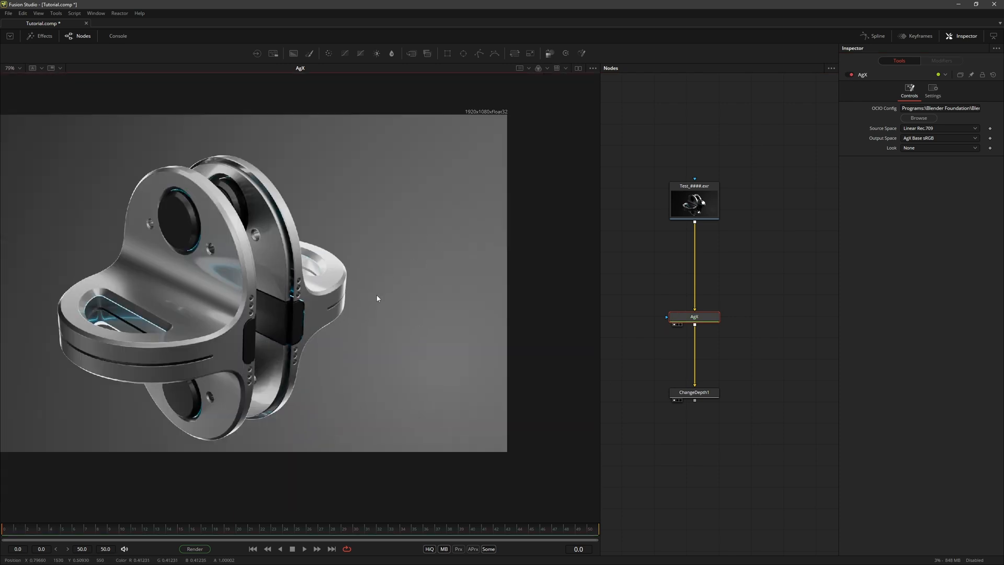
{"action": "scroll", "coordinate": [378, 298], "scroll_direction": "up", "scroll_amount": 3}
{"action": "left_click_drag", "start_coordinate": [696, 393], "coordinate": [441, 328]}
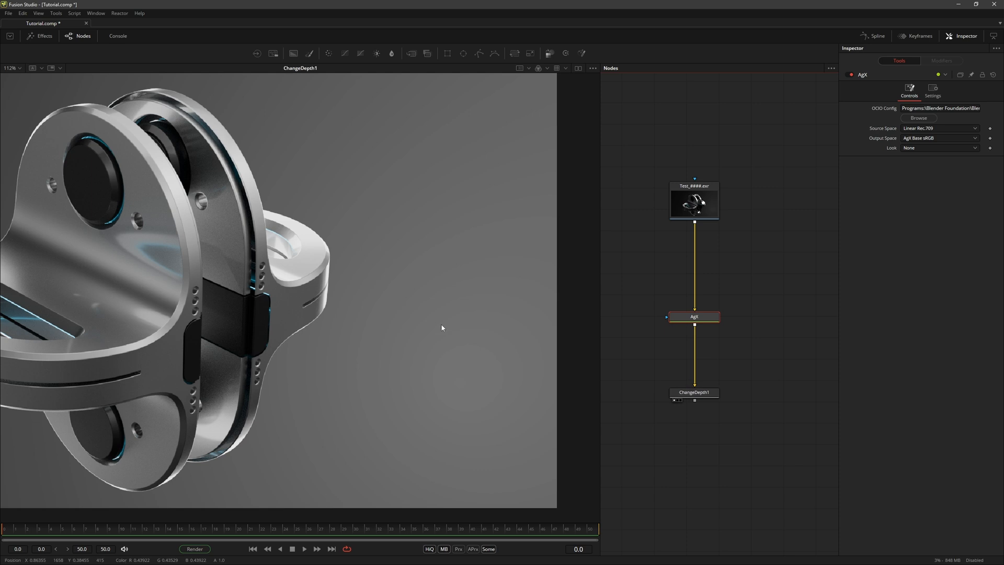